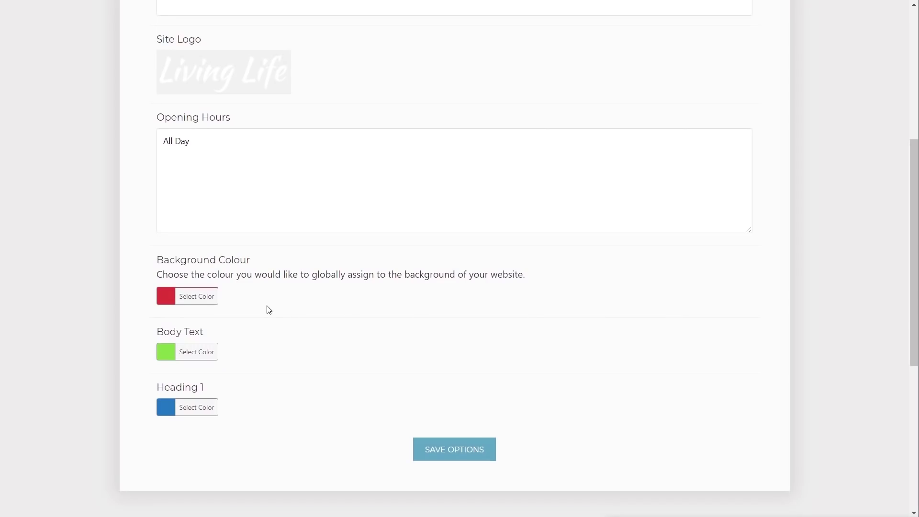
# Check the Background Colour picker and scroll through the Website Options colour settings.
pyautogui.click(196, 302)
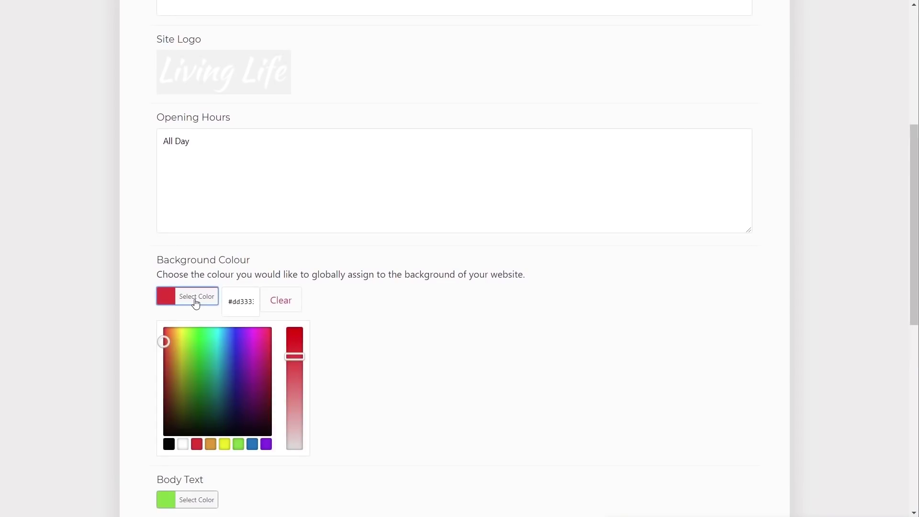
pyautogui.click(85, 297)
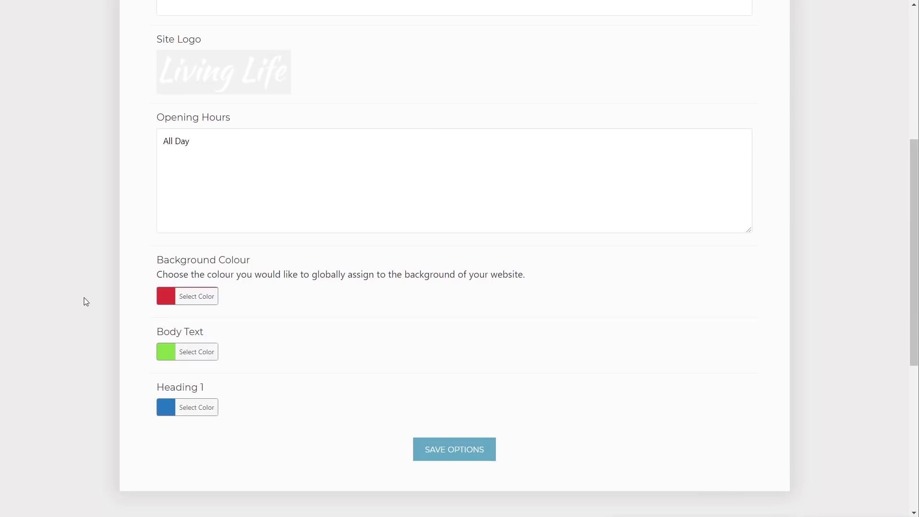
pyautogui.scroll(5, 85, 298)
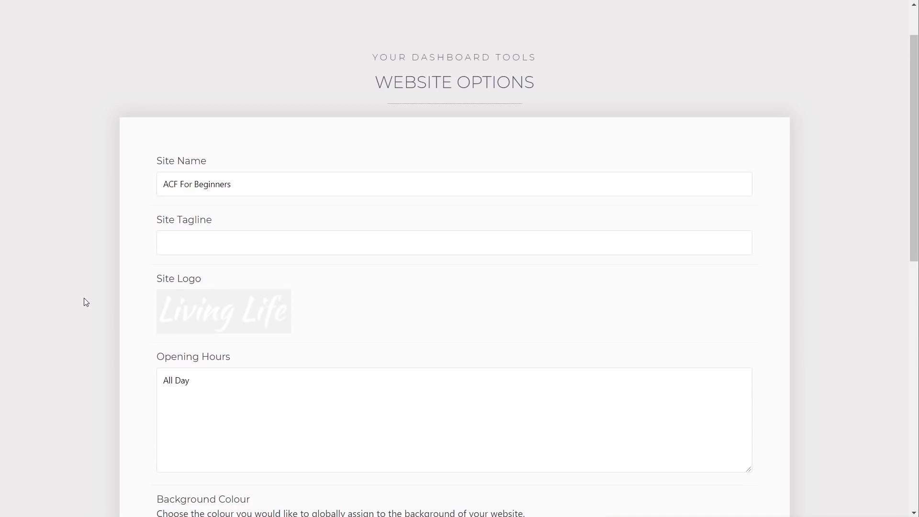
pyautogui.scroll(-5, 84, 299)
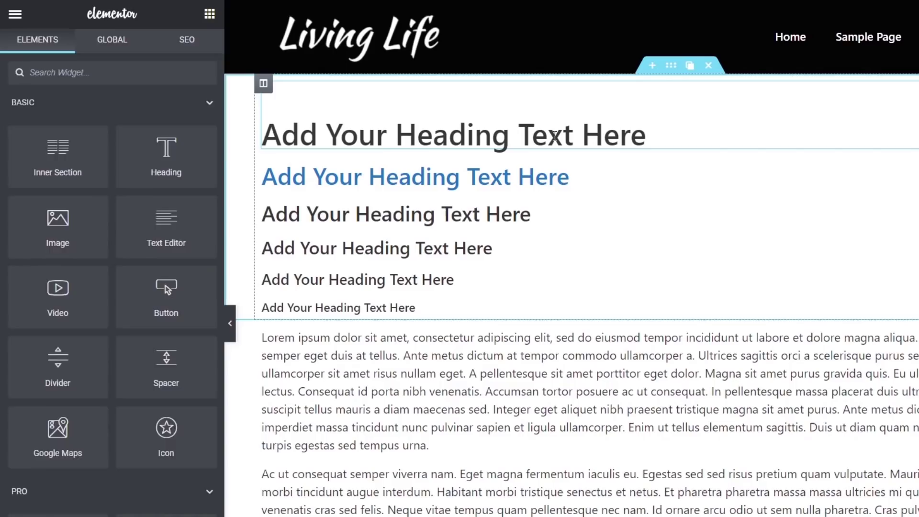
# Select the blue second heading and show its Style settings.
pyautogui.click(444, 108)
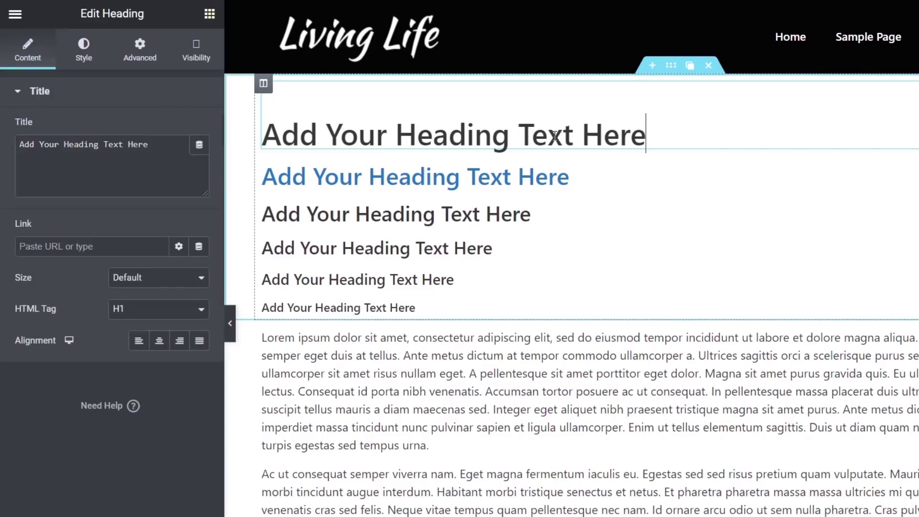
pyautogui.click(438, 178)
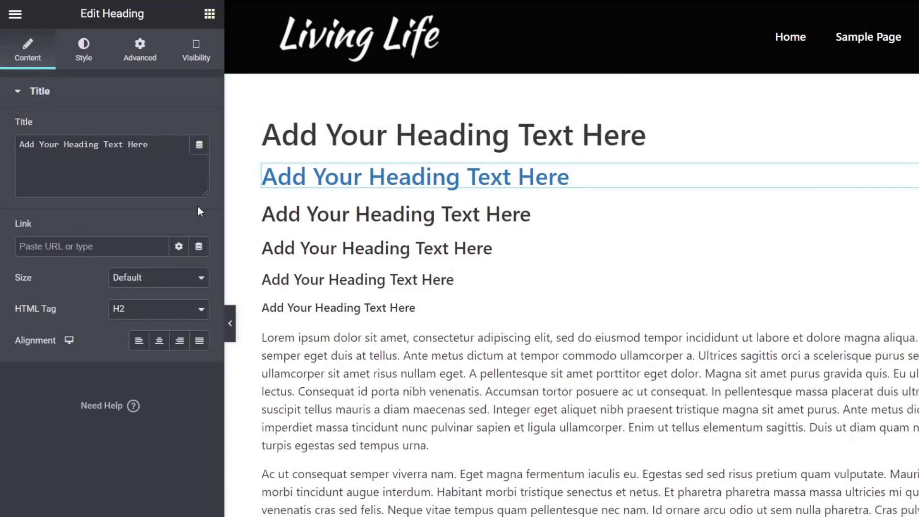
pyautogui.click(85, 57)
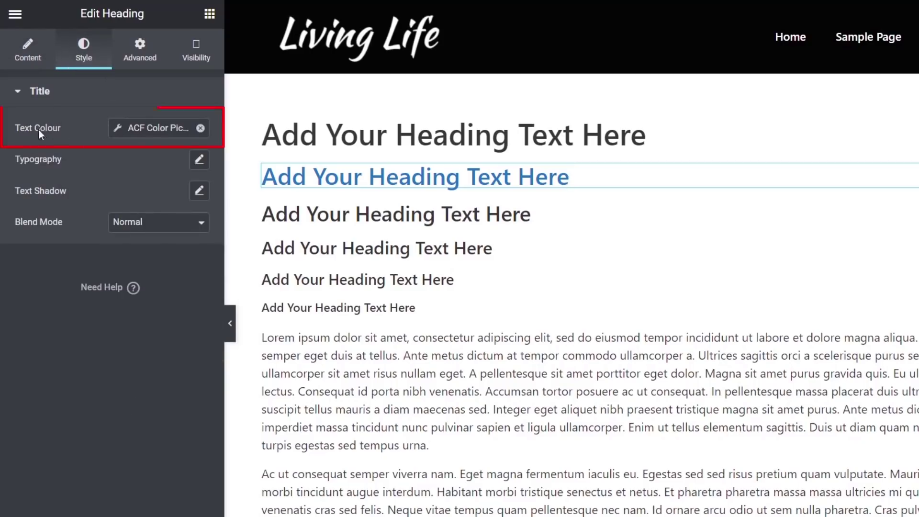
# Replace the heading's old text-colour dynamic tag with an ACF Color Picker Field tag.
pyautogui.click(201, 129)
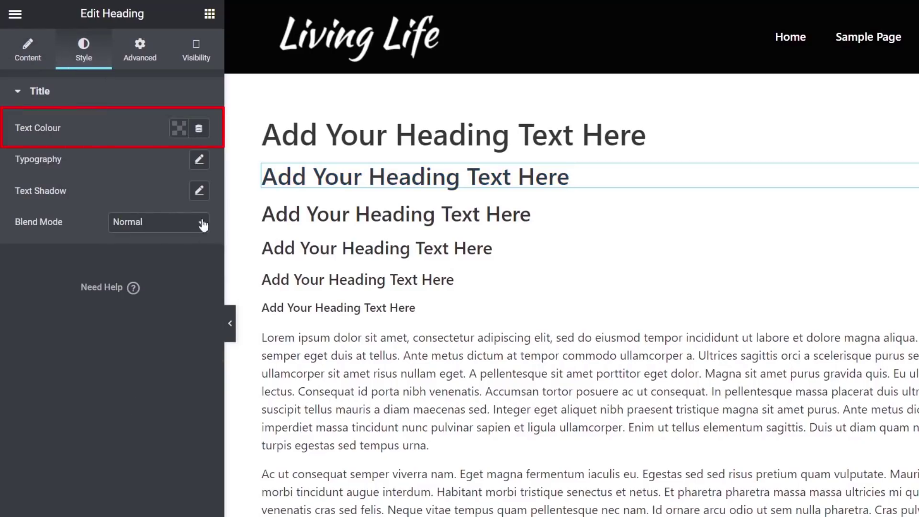
pyautogui.click(179, 128)
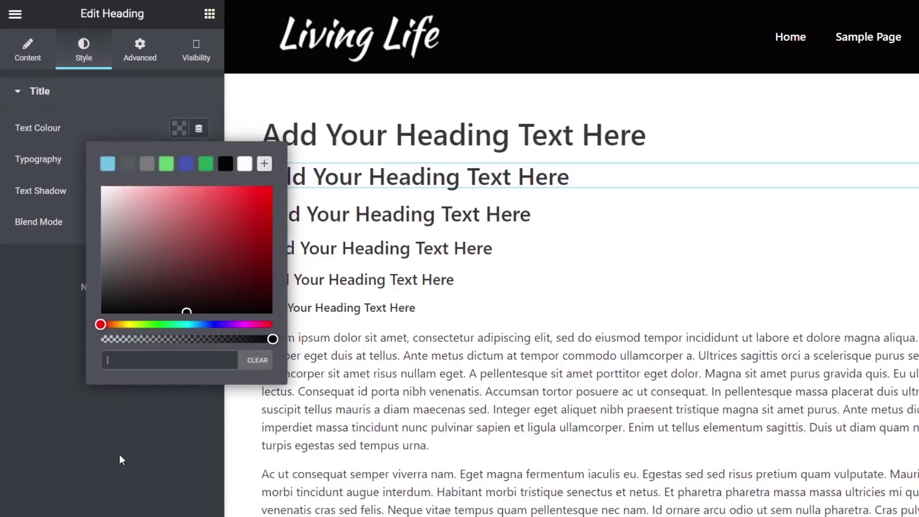
pyautogui.click(212, 135)
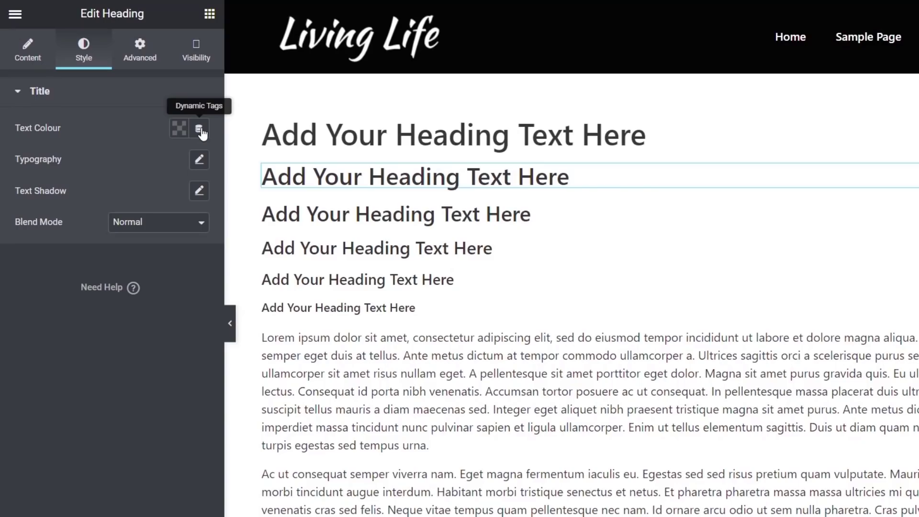
pyautogui.click(199, 130)
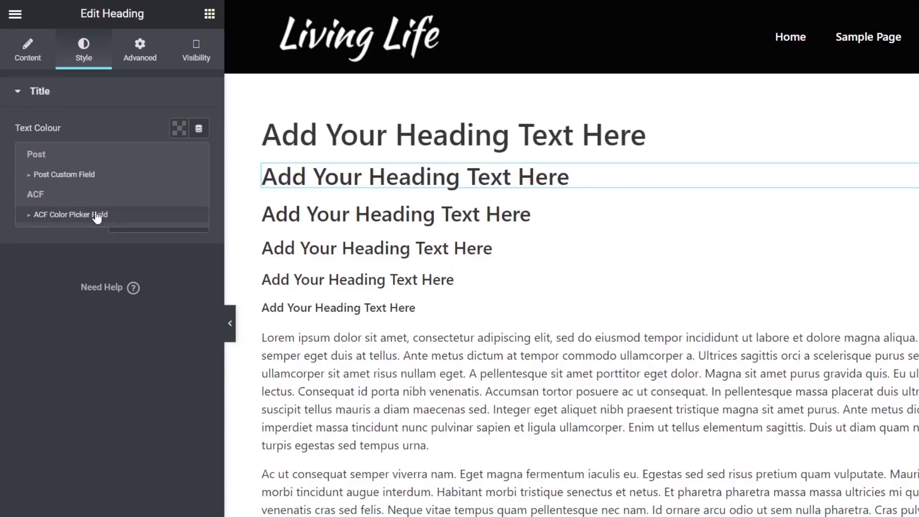
pyautogui.click(34, 221)
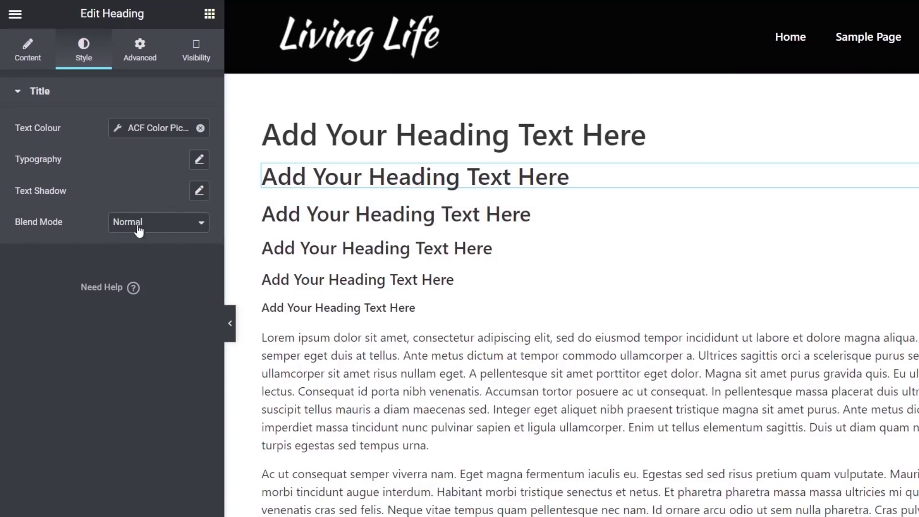
# Set the heading's ACF colour tag Key to Options:Heading 1.
pyautogui.click(119, 133)
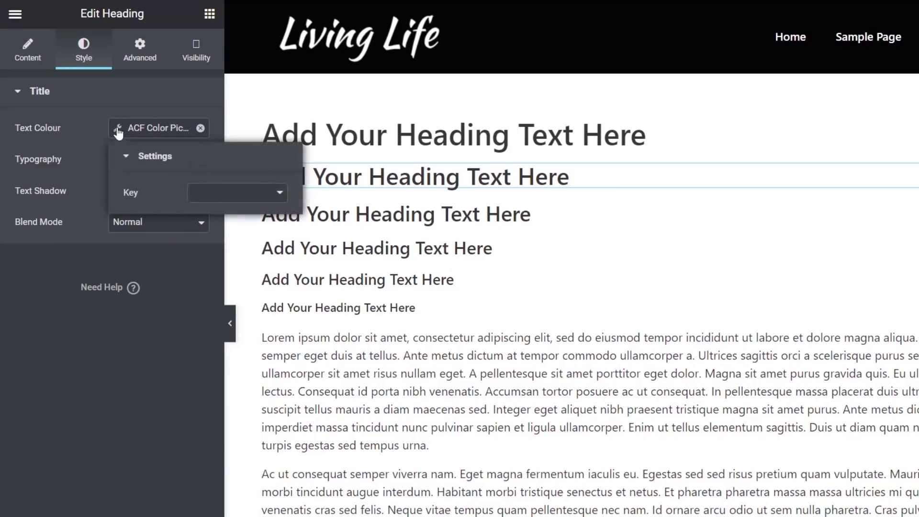
pyautogui.click(226, 194)
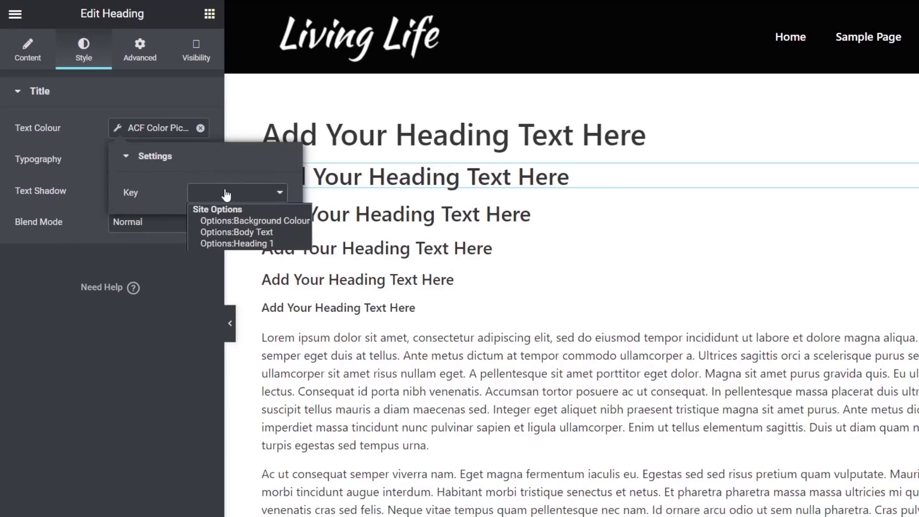
pyautogui.click(255, 242)
pyautogui.click(433, 200)
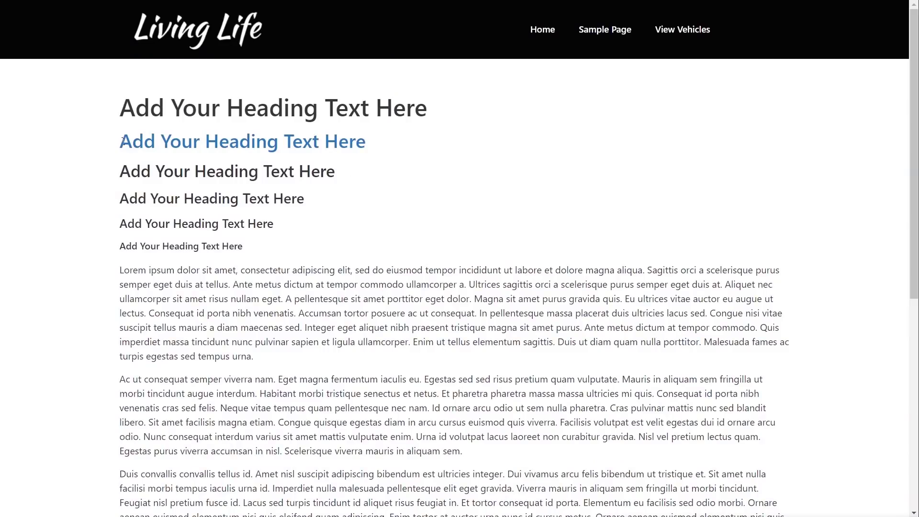
# Set Heading 1 to the orange #dd9933 preset, save the options and reload the page.
pyautogui.moveTo(122, 140); pyautogui.dragTo(376, 142)
pyautogui.click(412, 169)
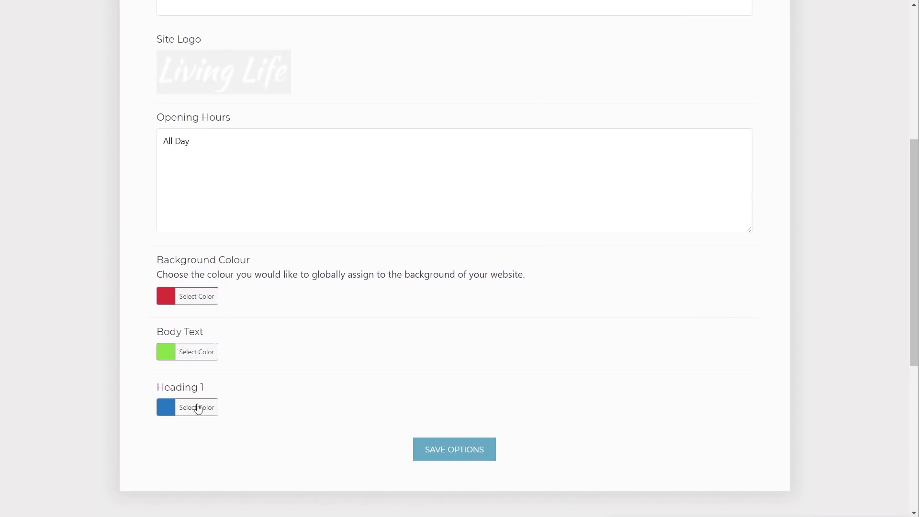
pyautogui.click(198, 409)
pyautogui.scroll(-3, 362, 422)
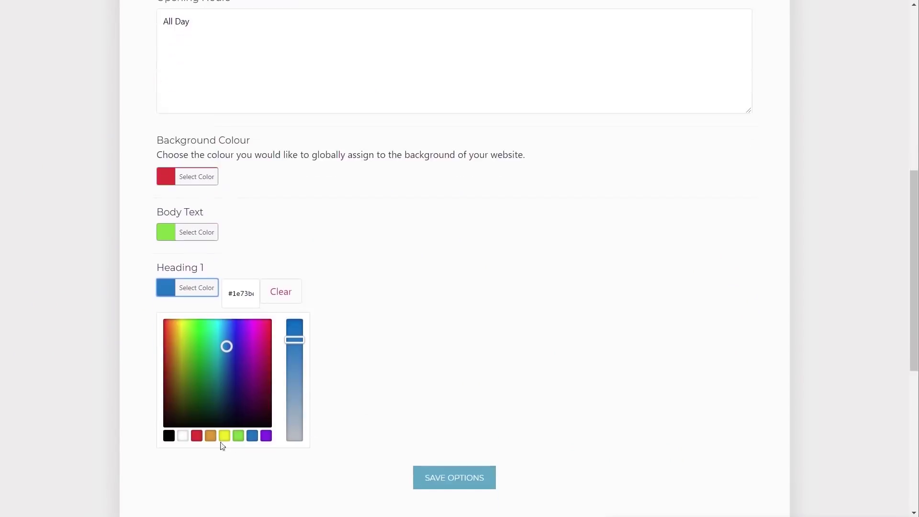
pyautogui.click(211, 436)
pyautogui.click(453, 478)
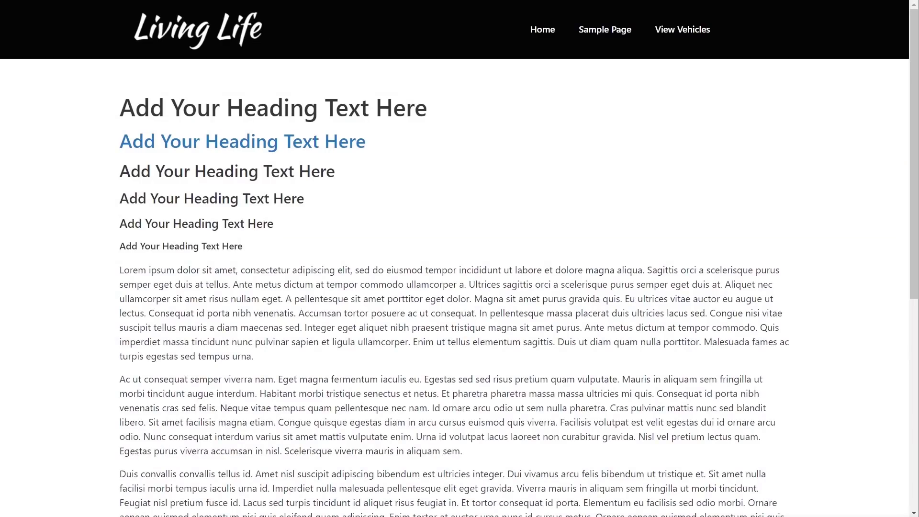
pyautogui.press('F5')
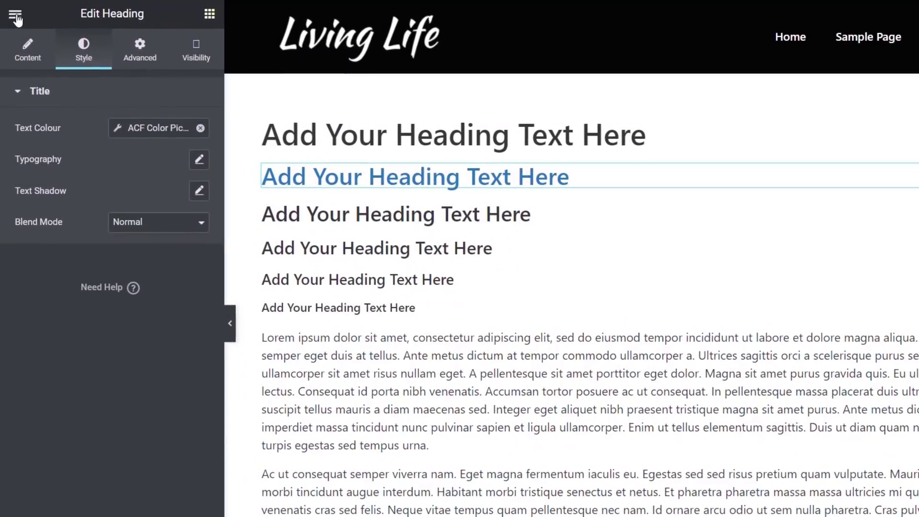
# In Theme Style's Background settings, swap the colour's old tag for a fresh ACF Color Picker Field.
pyautogui.click(12, 11)
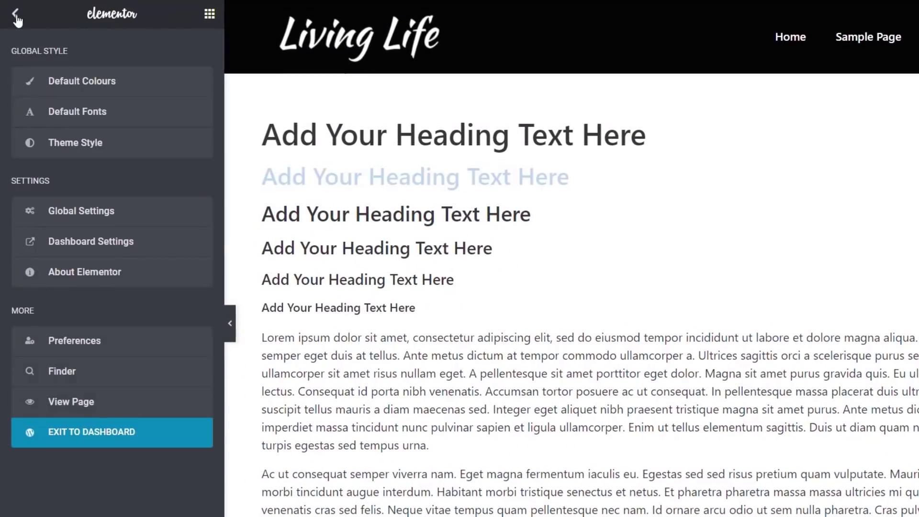
pyautogui.click(73, 143)
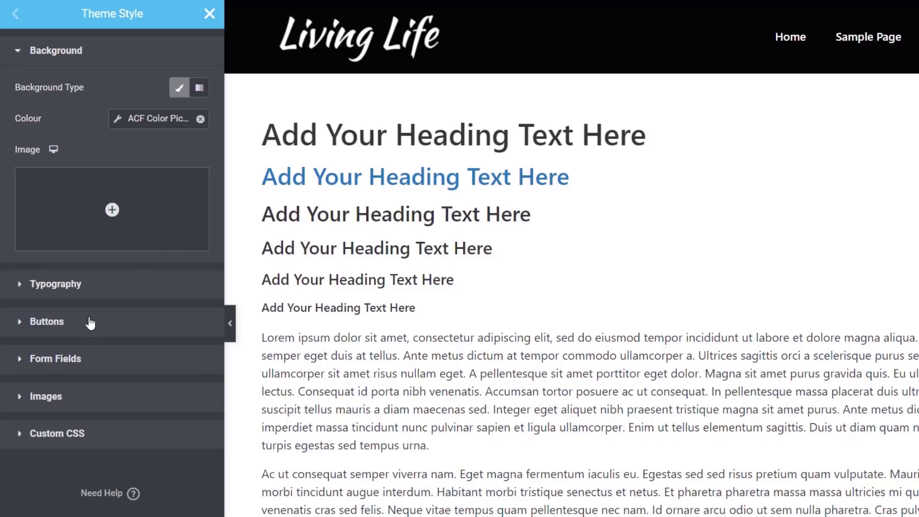
pyautogui.click(57, 322)
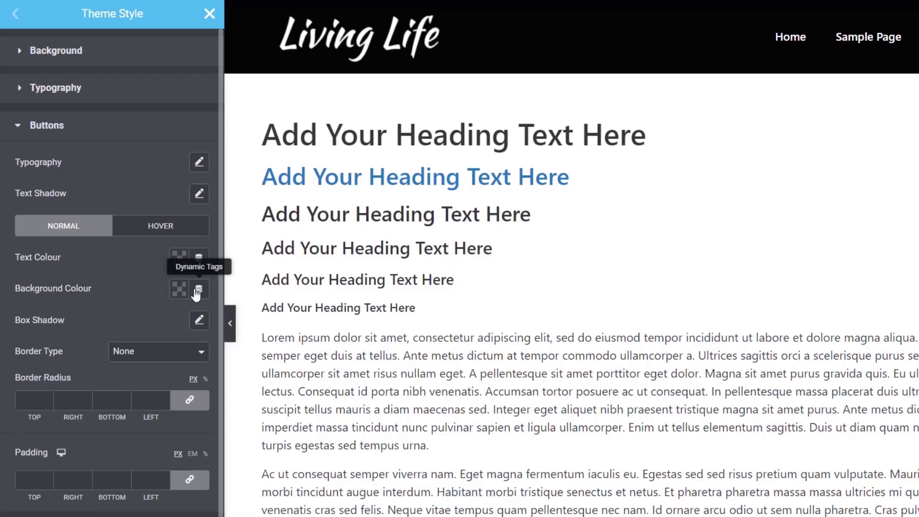
pyautogui.click(56, 52)
pyautogui.click(201, 120)
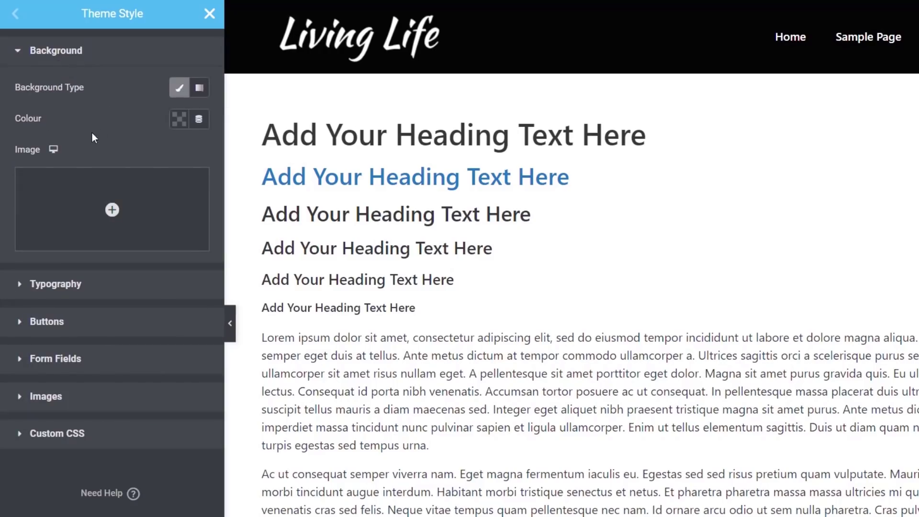
pyautogui.click(199, 121)
pyautogui.click(83, 207)
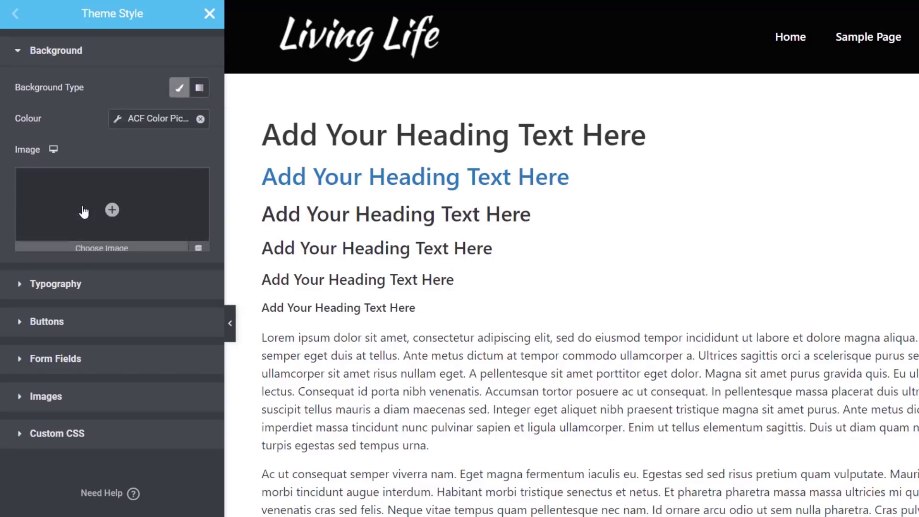
# Key the background colour tag to Options:Background Colour, verify it, and close Theme Style.
pyautogui.click(121, 122)
pyautogui.click(200, 184)
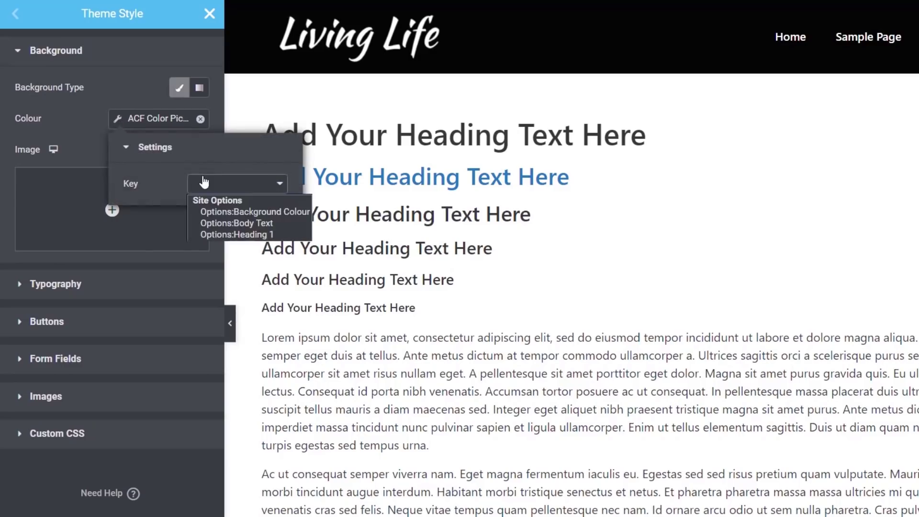
pyautogui.click(214, 211)
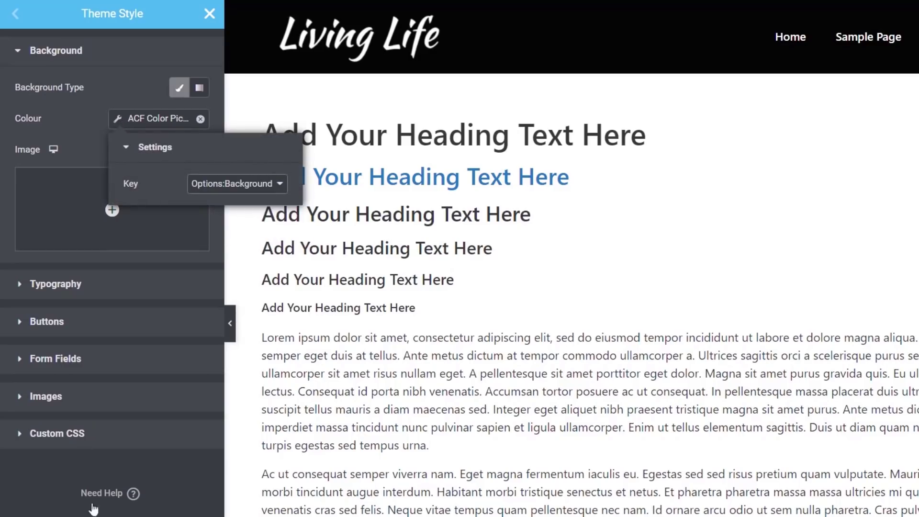
pyautogui.press('Escape')
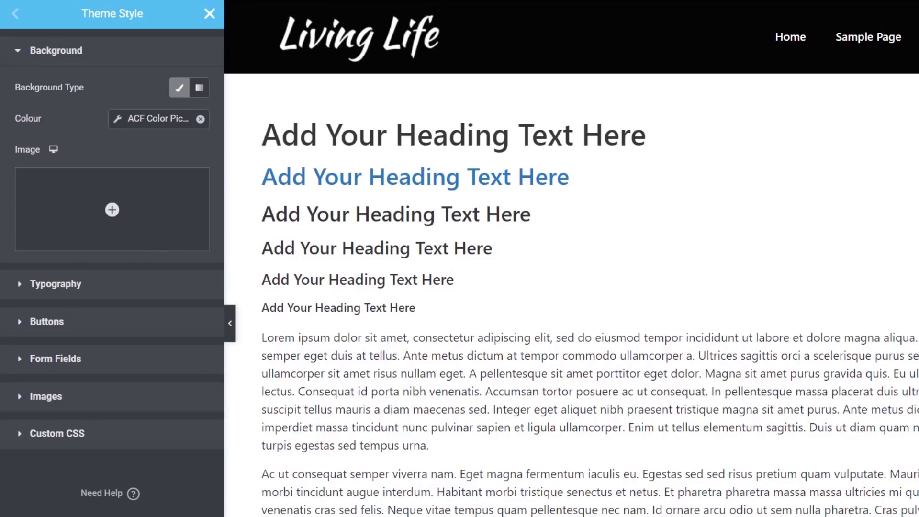
pyautogui.click(117, 120)
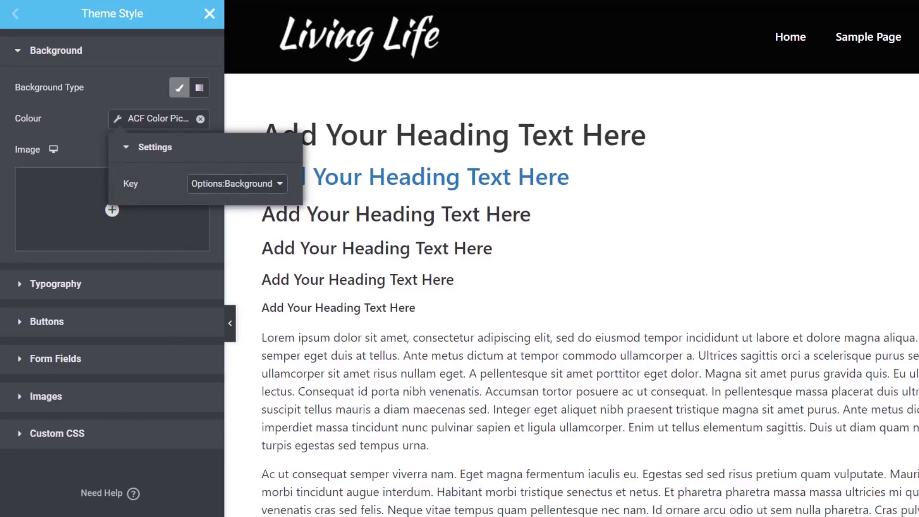
pyautogui.press('Escape')
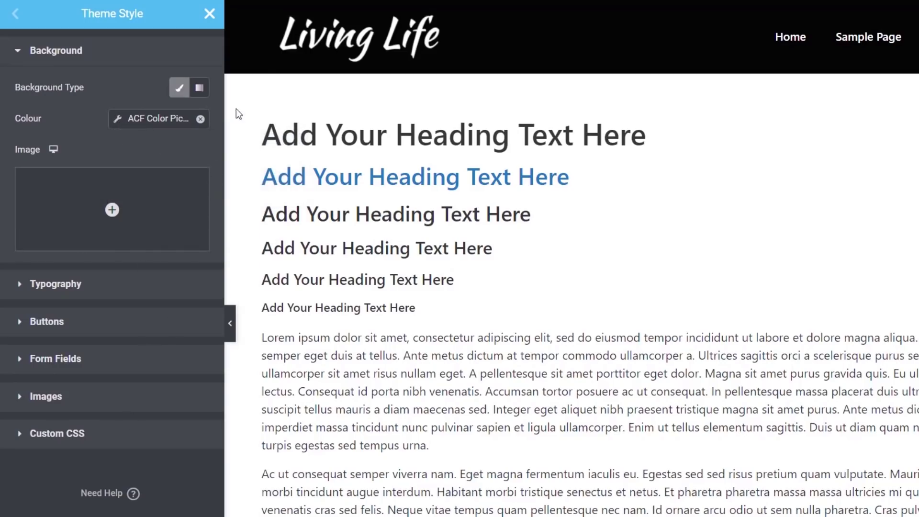
pyautogui.click(209, 14)
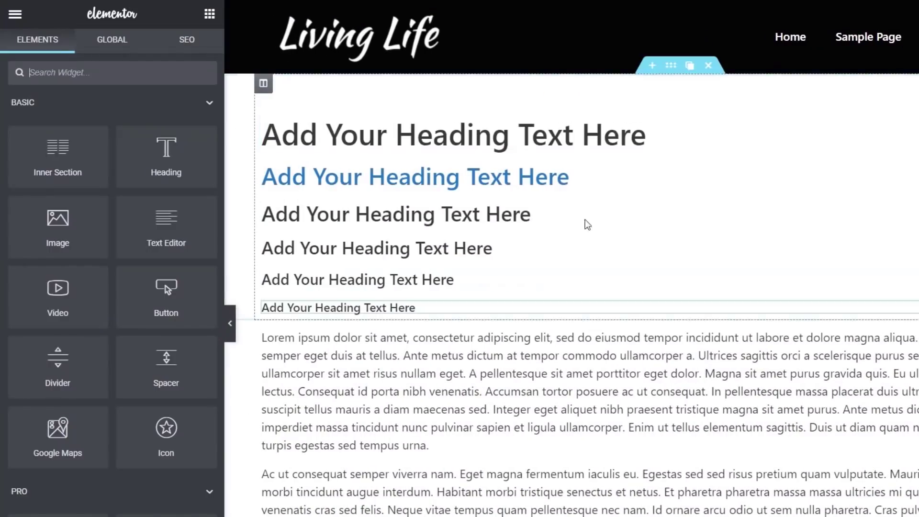
# Reopen Theme Style from the site settings and review the background colour tag's settings.
pyautogui.click(19, 18)
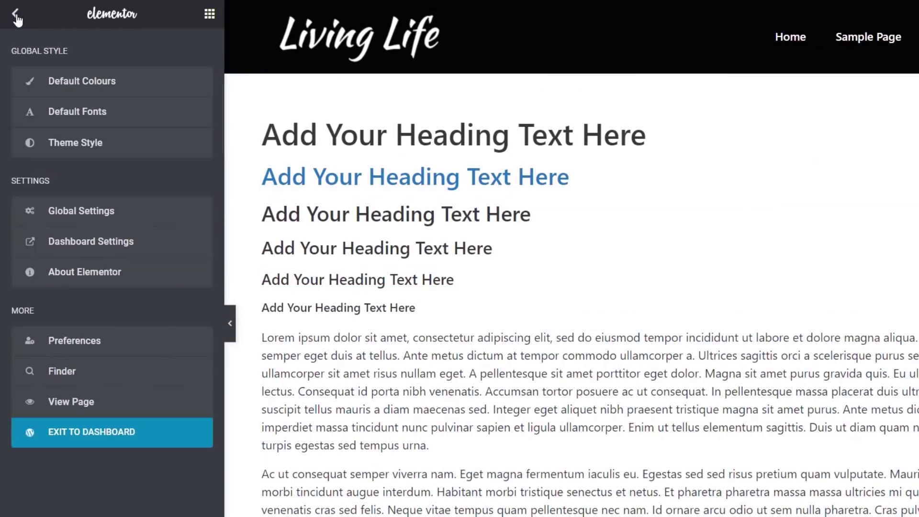
pyautogui.click(66, 142)
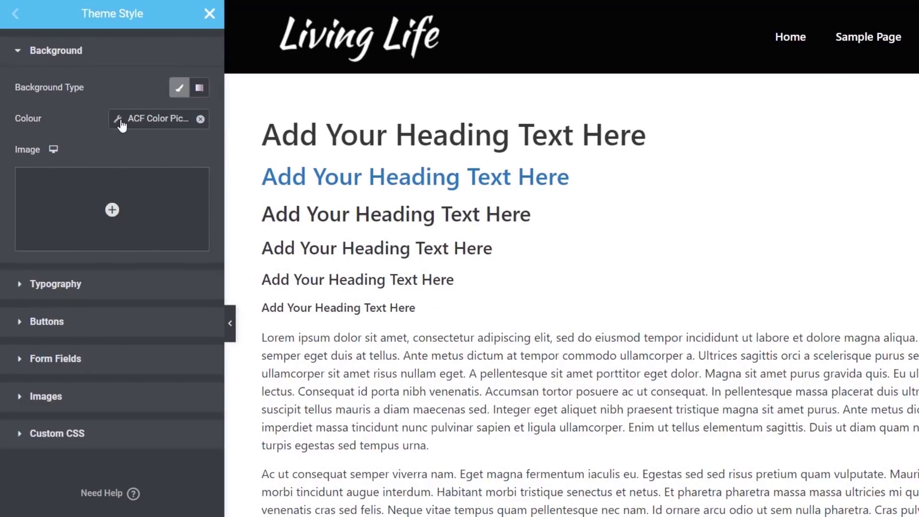
pyautogui.click(120, 120)
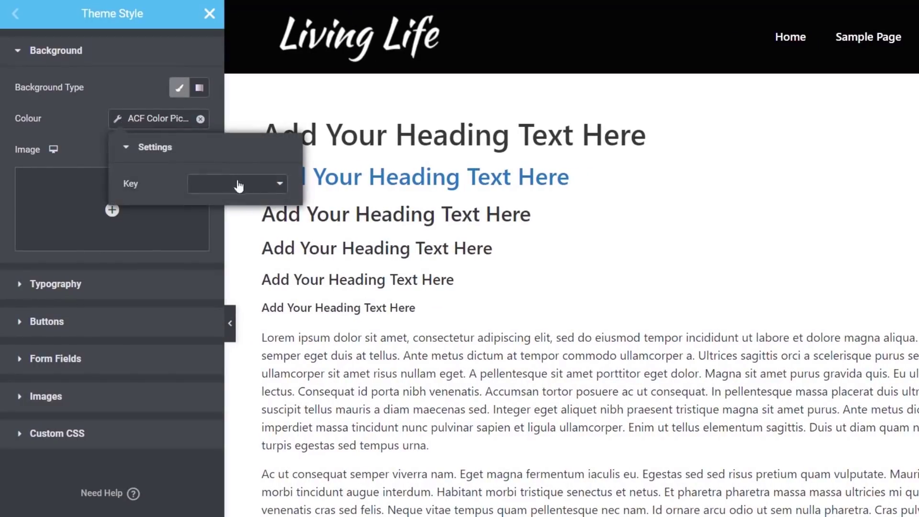
pyautogui.click(158, 335)
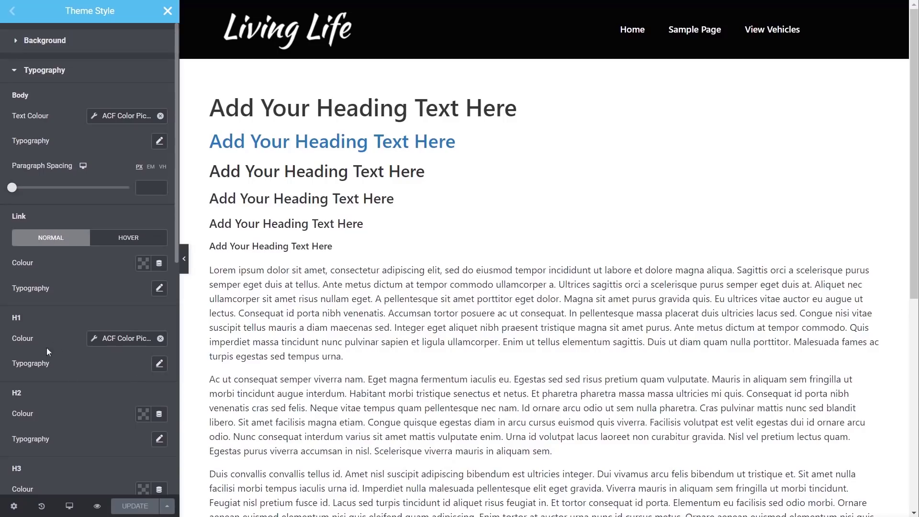
# Scroll down the Theme Style panel and expand the Form Fields section.
pyautogui.scroll(-2, 88, 416)
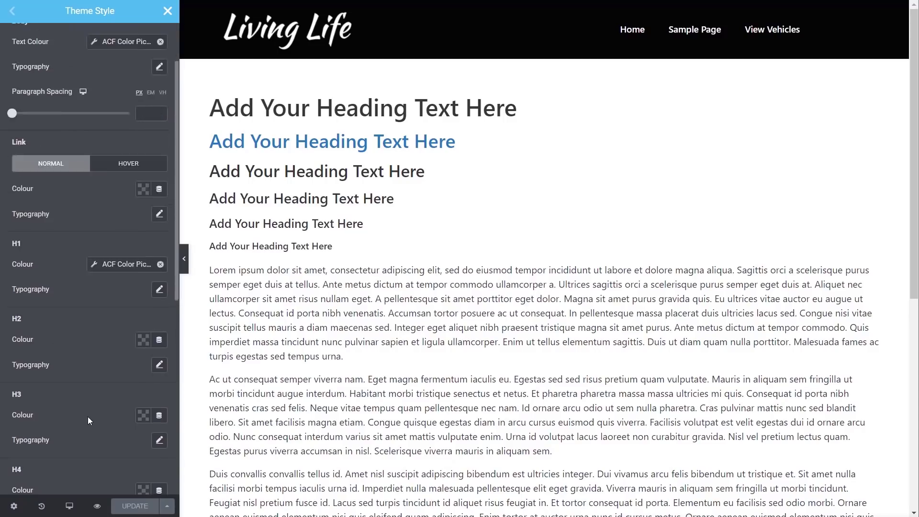
pyautogui.scroll(2, 88, 417)
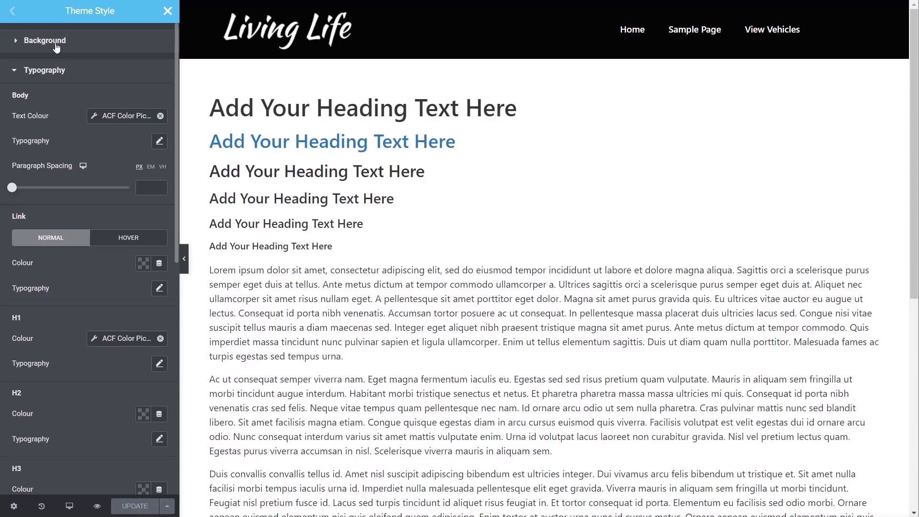
pyautogui.scroll(-9, 88, 250)
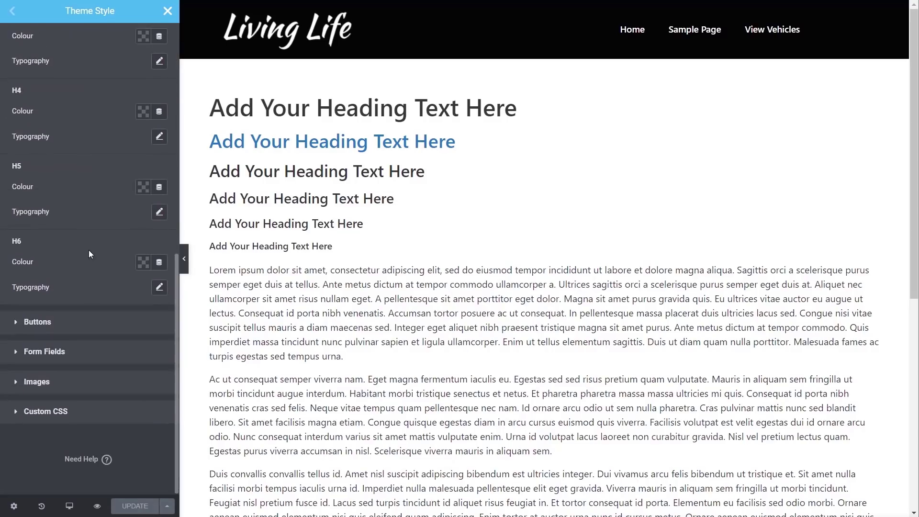
pyautogui.click(61, 355)
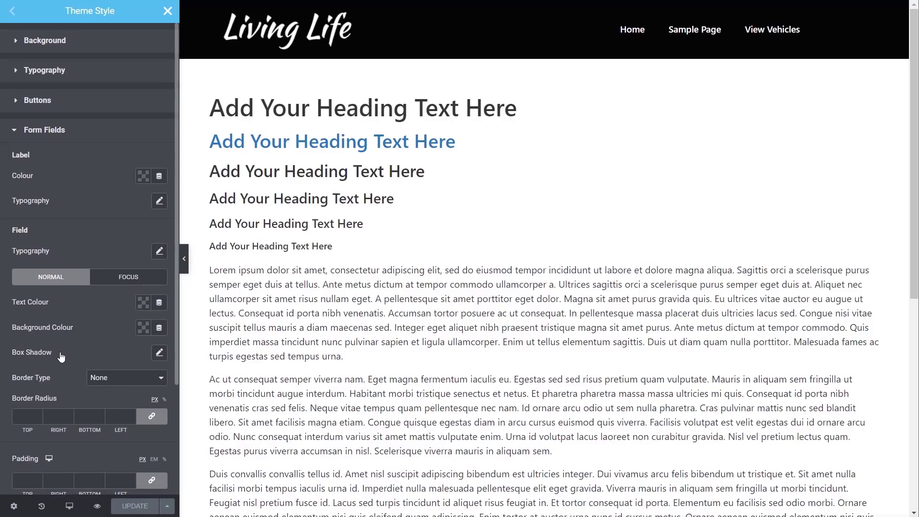
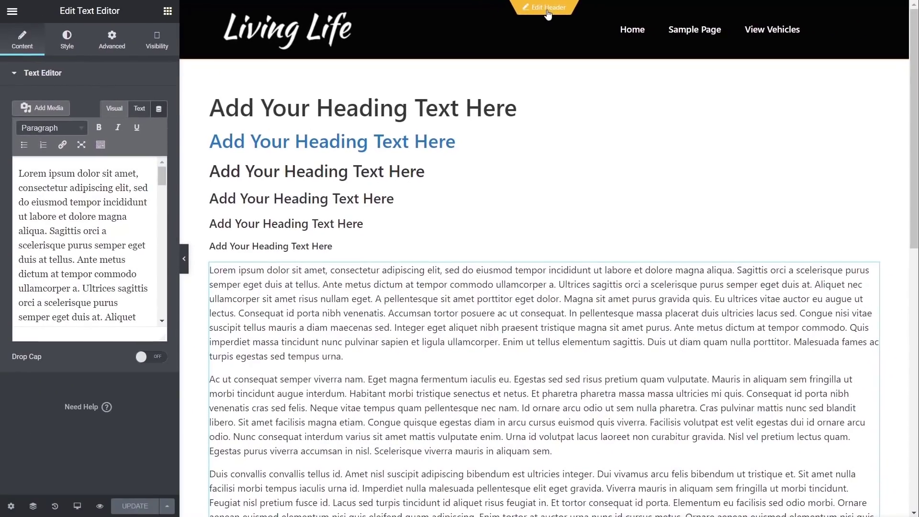
# Change the header section's background colour to dark navy #141A36 and update the template.
pyautogui.click(548, 8)
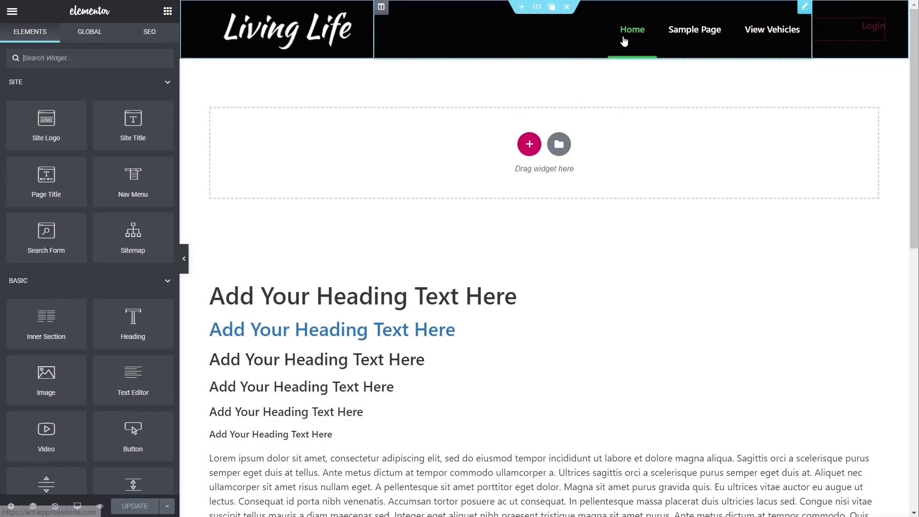
pyautogui.click(539, 9)
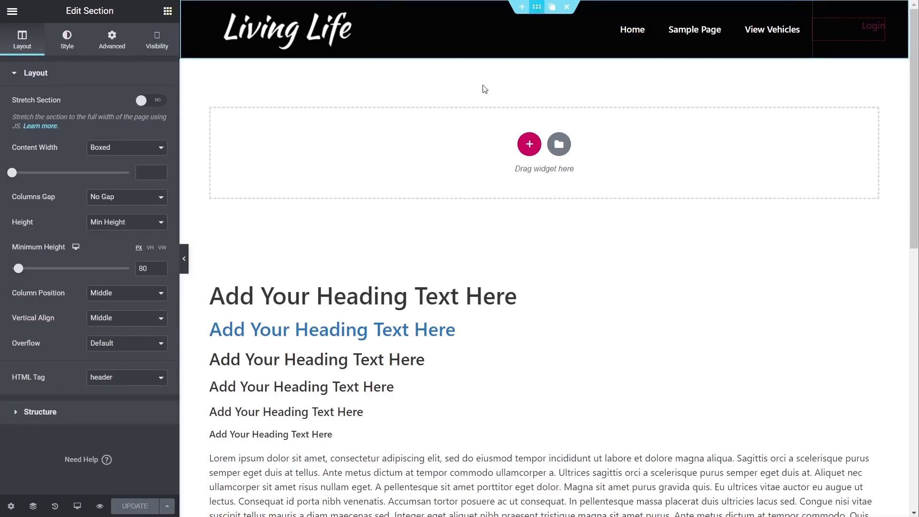
pyautogui.click(68, 42)
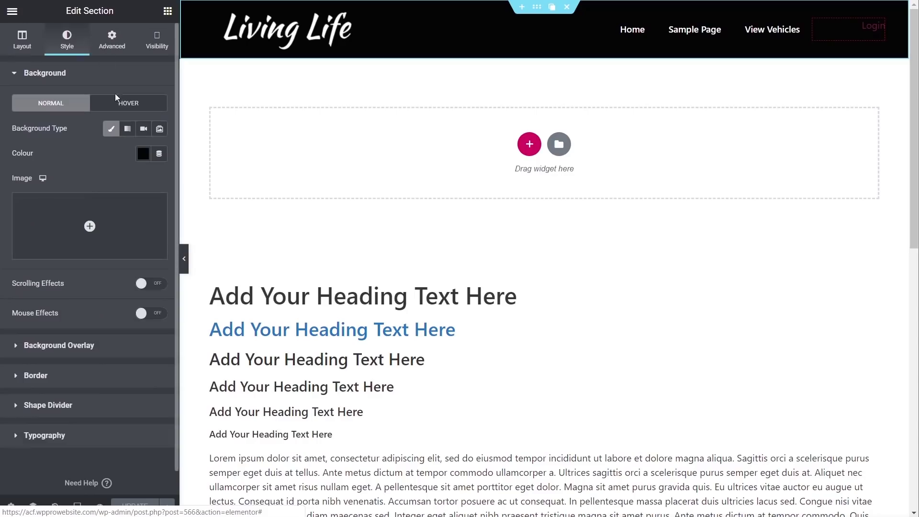
pyautogui.click(138, 152)
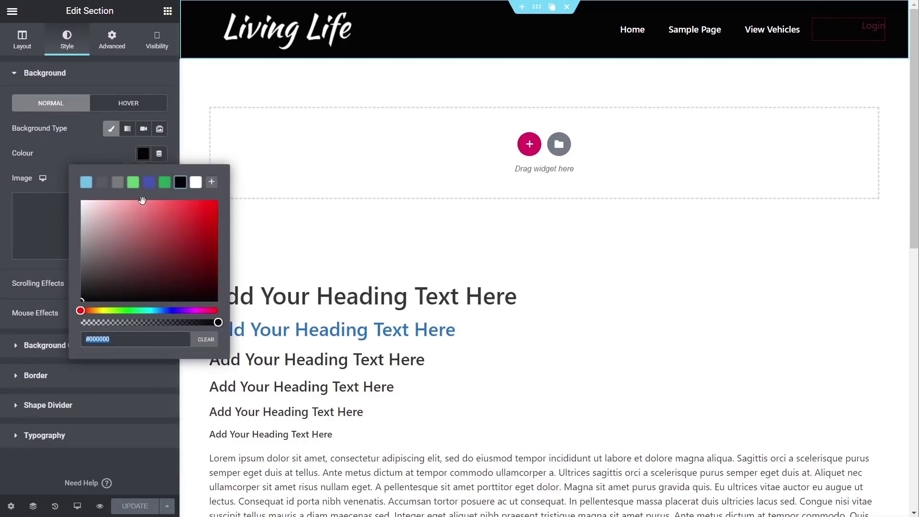
pyautogui.click(150, 182)
pyautogui.moveTo(170, 231); pyautogui.dragTo(167, 280)
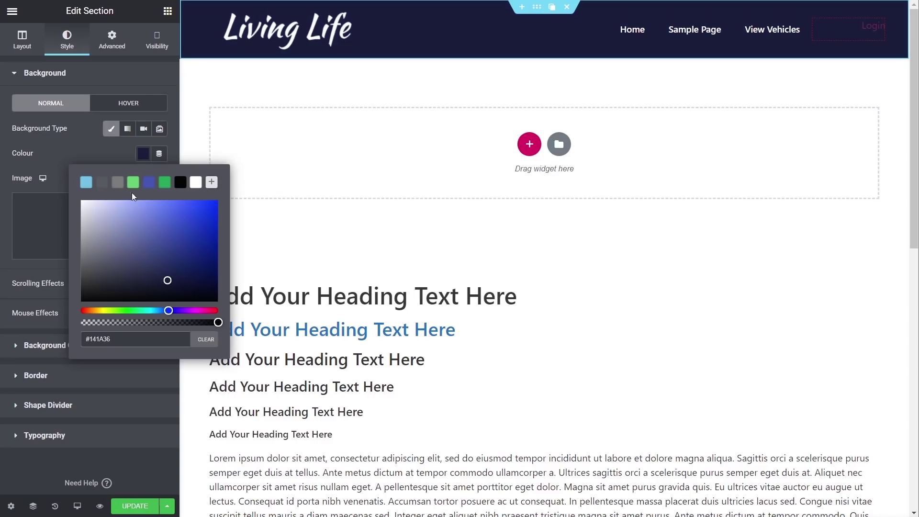
pyautogui.click(52, 150)
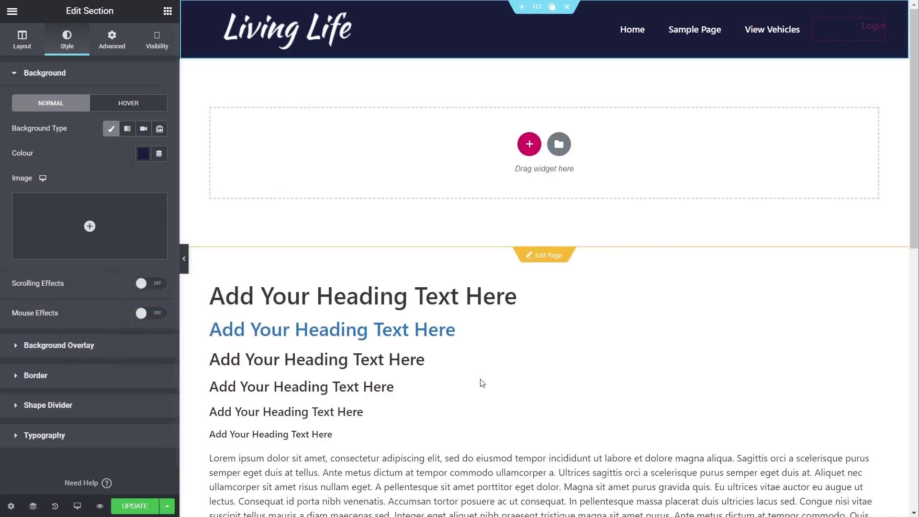
pyautogui.click(134, 506)
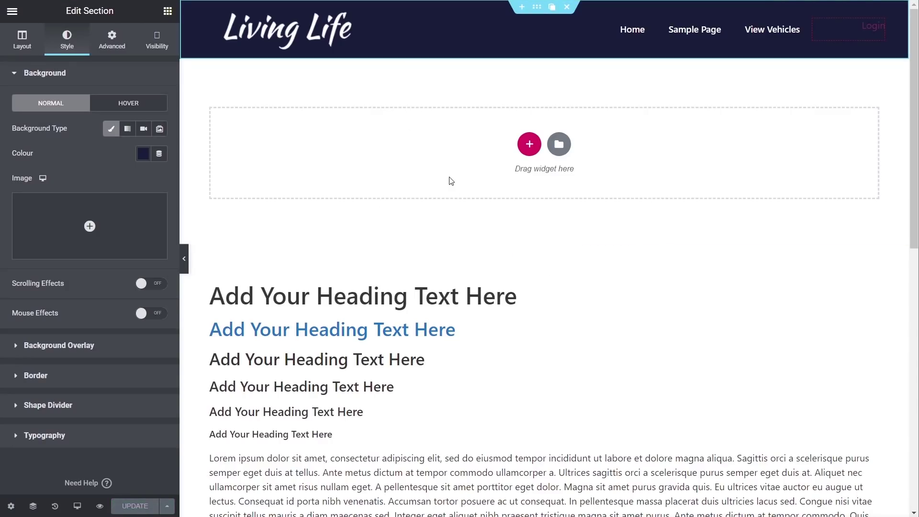
# Return to the Living Life page content and scroll through it below the new navy header.
pyautogui.click(482, 229)
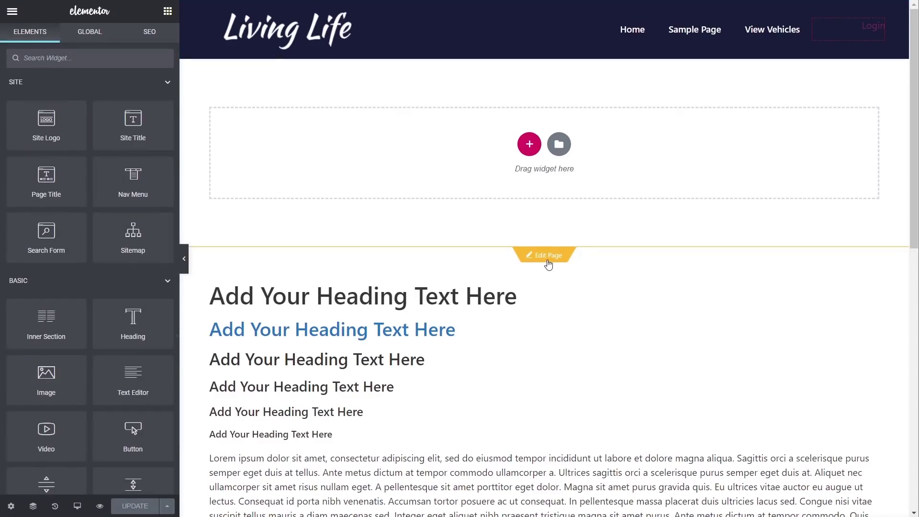
pyautogui.scroll(-10, 595, 349)
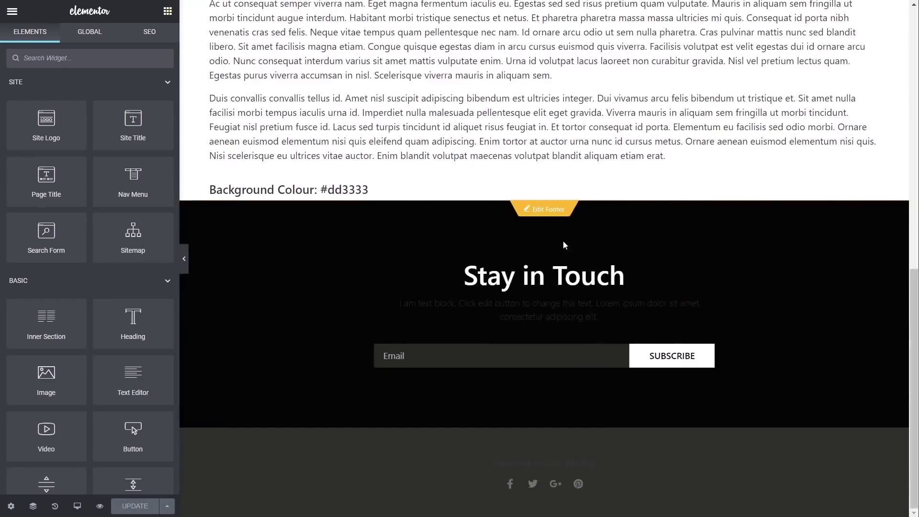
pyautogui.scroll(10, 564, 245)
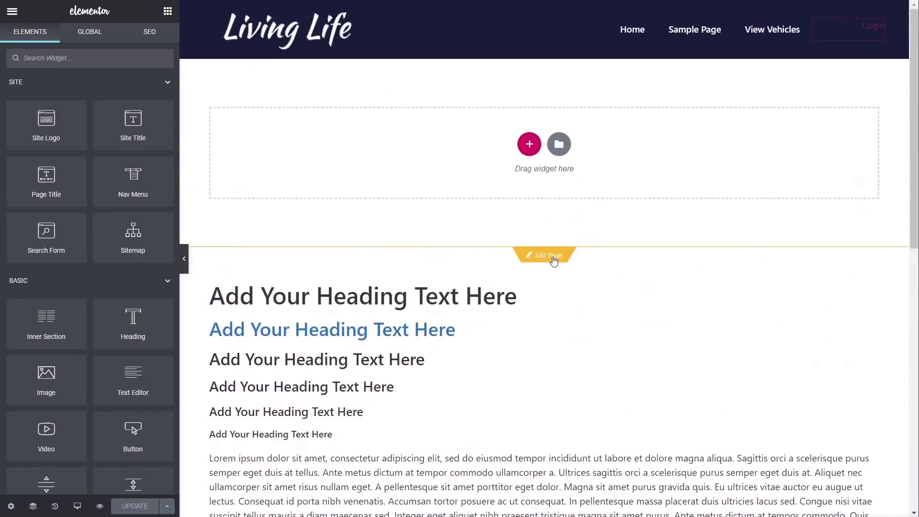
pyautogui.scroll(-3, 607, 323)
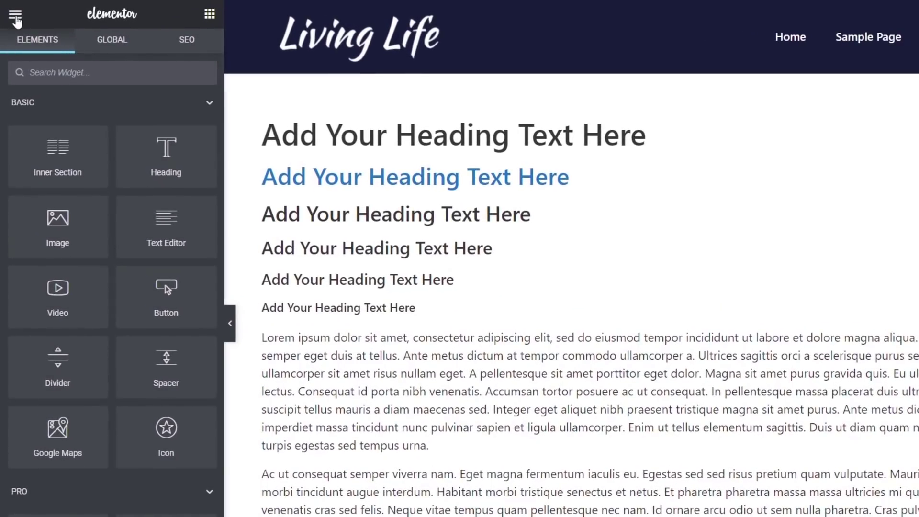
# Open the Global Style Theme Style settings and expand their Custom CSS section.
pyautogui.click(15, 15)
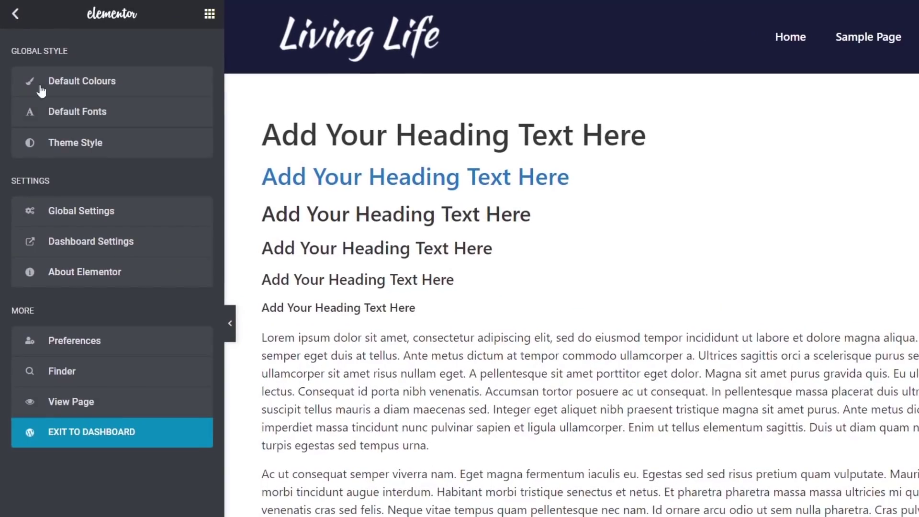
pyautogui.click(55, 144)
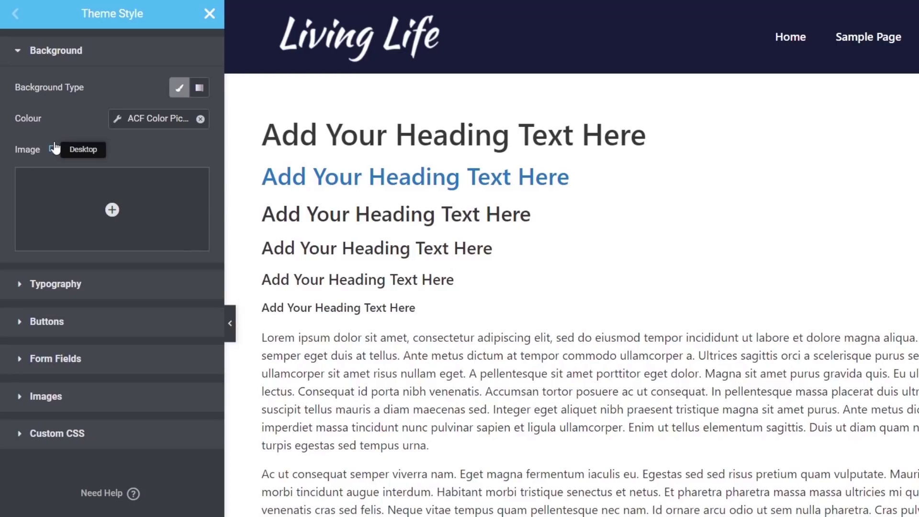
pyautogui.click(72, 433)
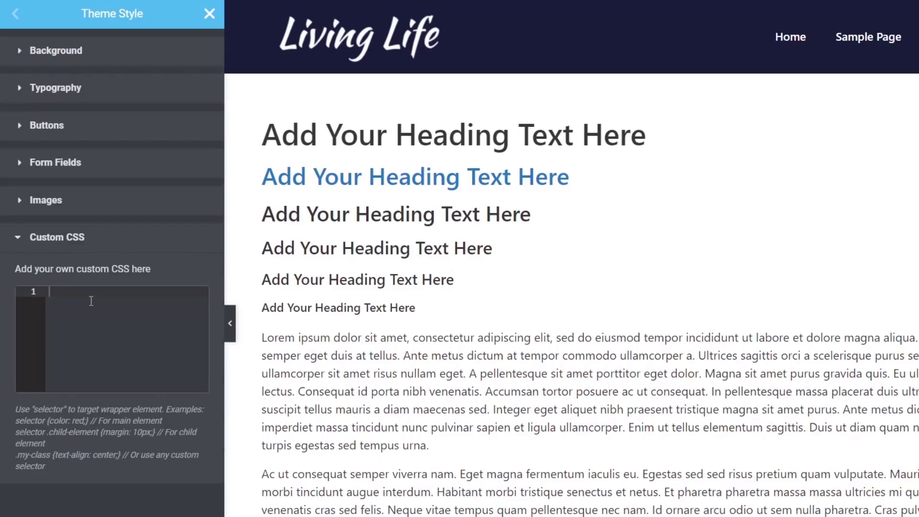